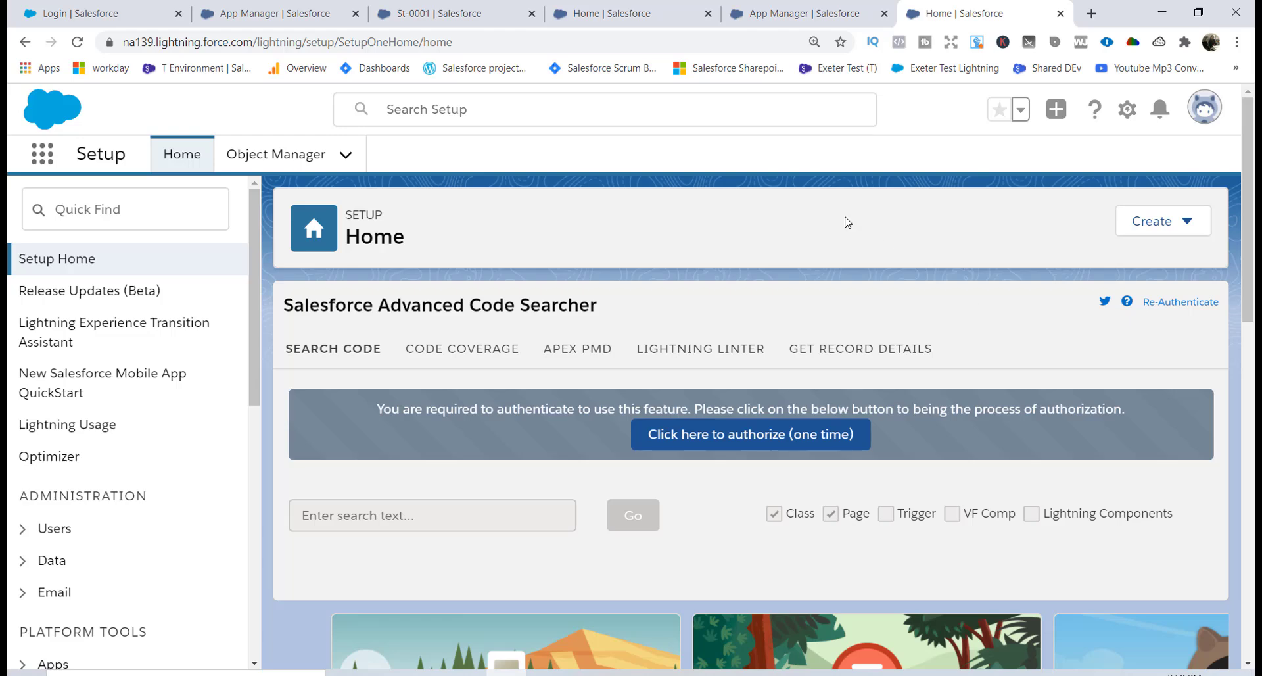
# Filter Setup for 'app' and start a New Connected App from App Manager.
pyautogui.click(133, 221)
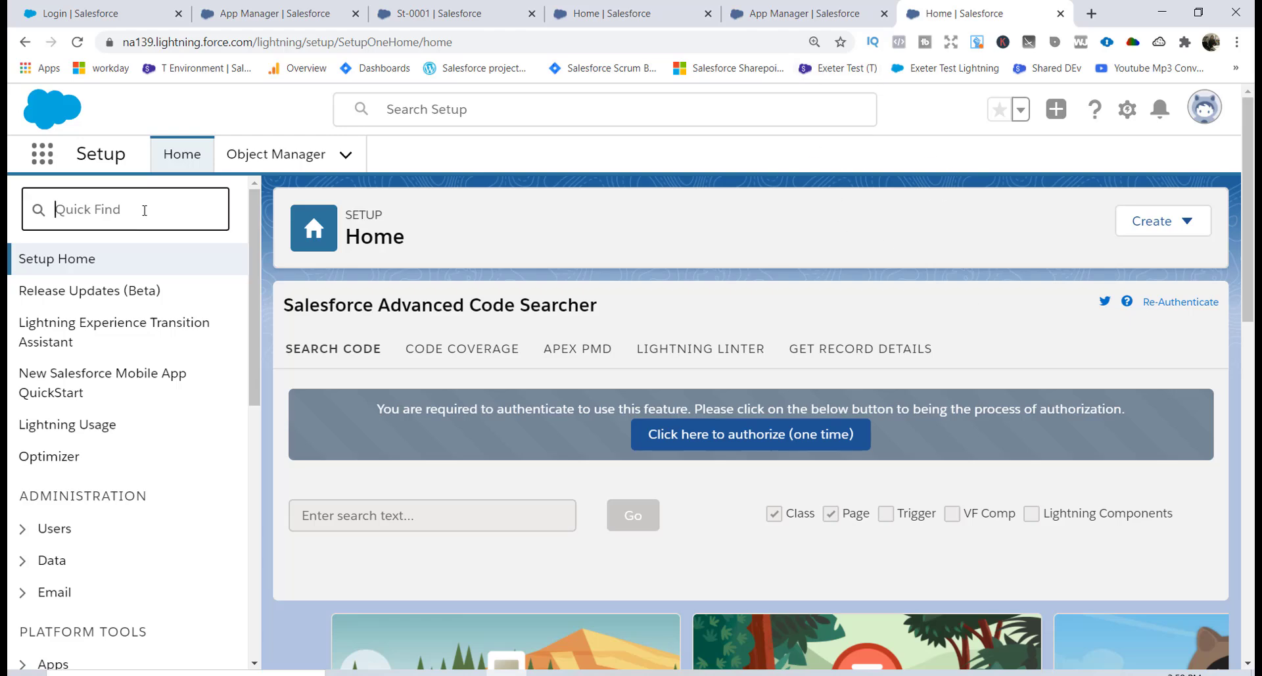
pyautogui.write('app')
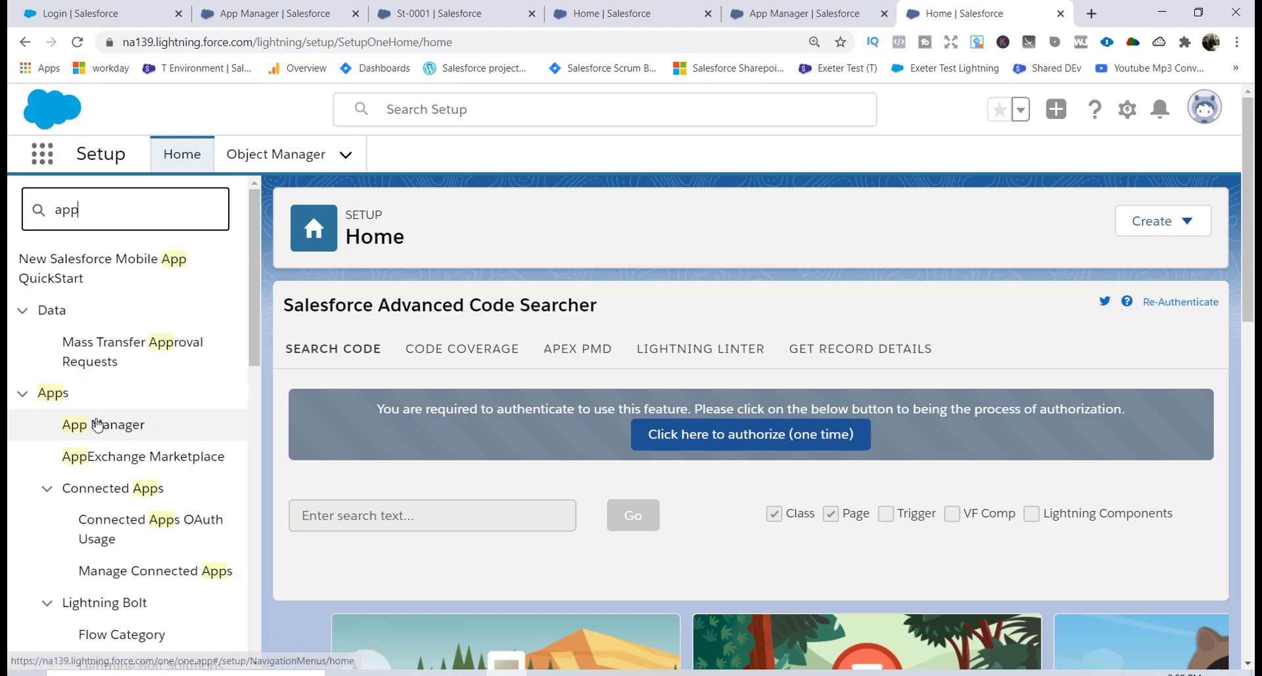
pyautogui.click(82, 427)
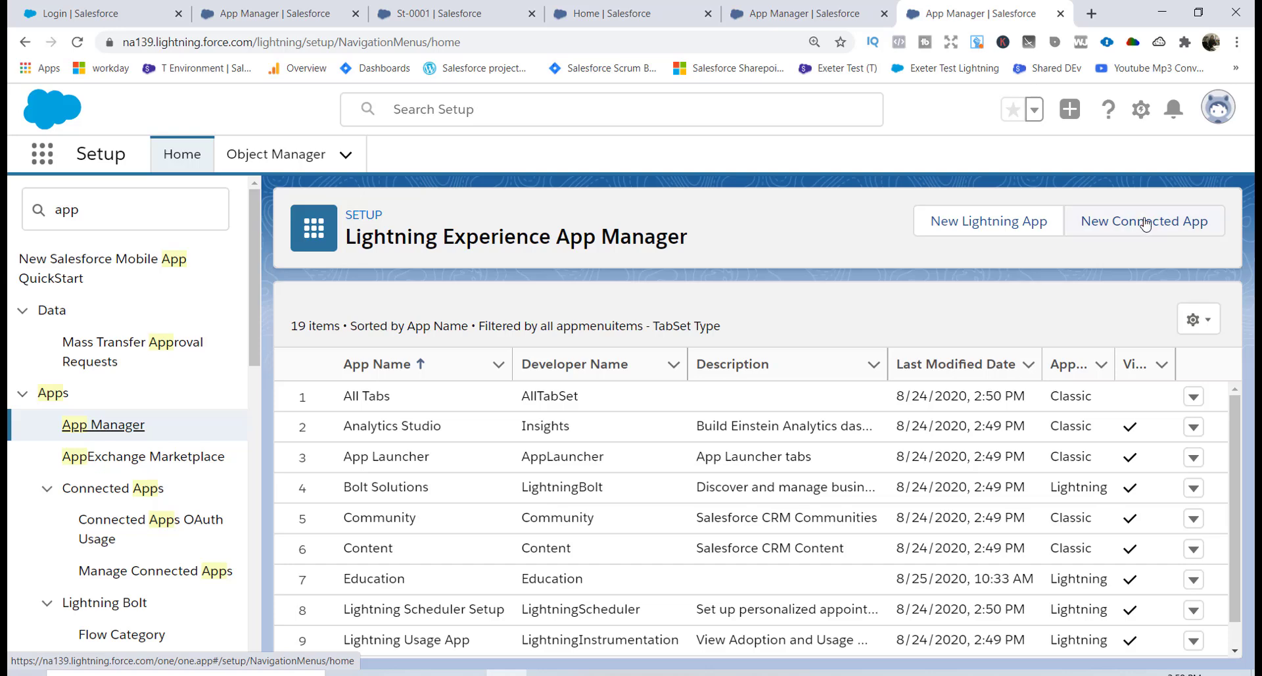
pyautogui.click(1145, 223)
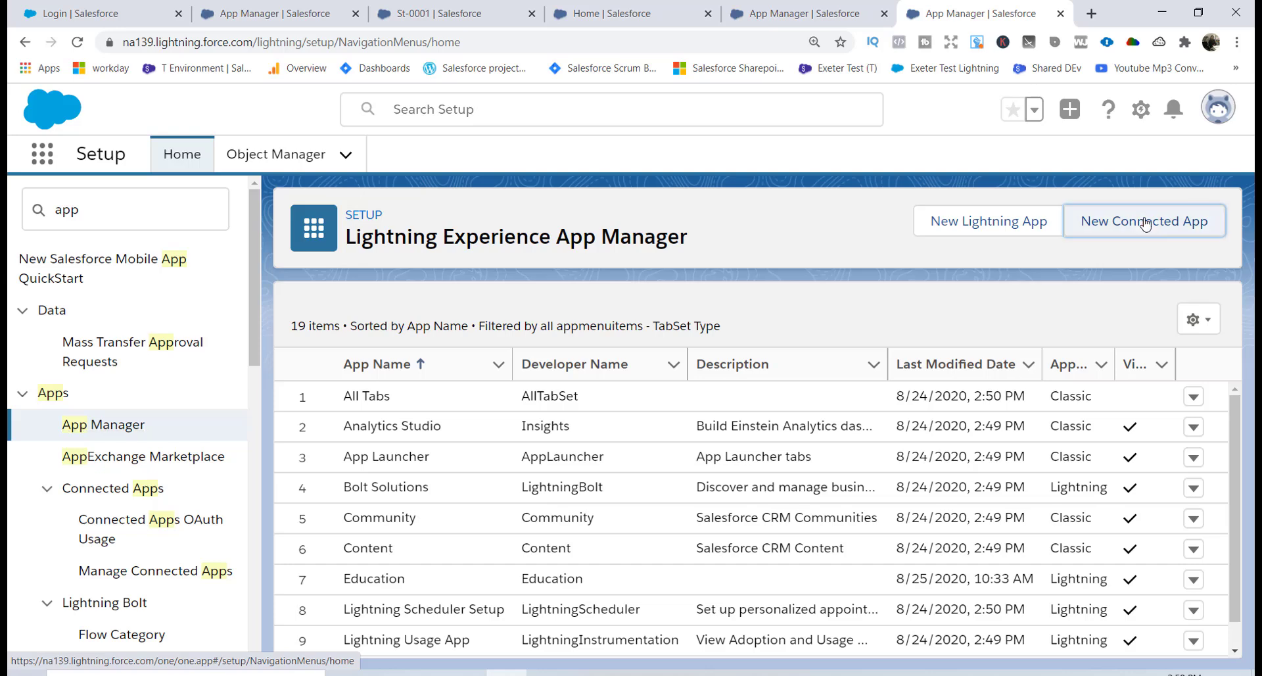
# Name the connected app 'TestSalesforce' with an auto-filled API name, and enter the contact e-mail.
pyautogui.click(548, 426)
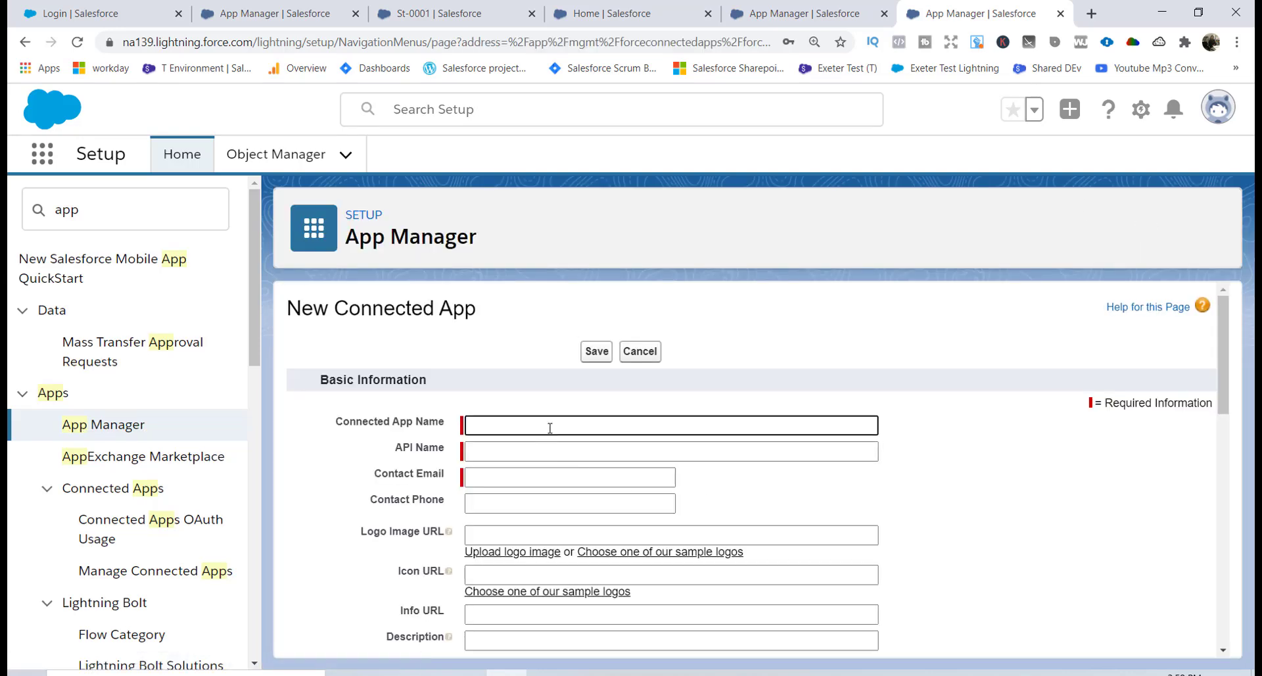
pyautogui.write('TestSalesforce')
pyautogui.press('Tab')
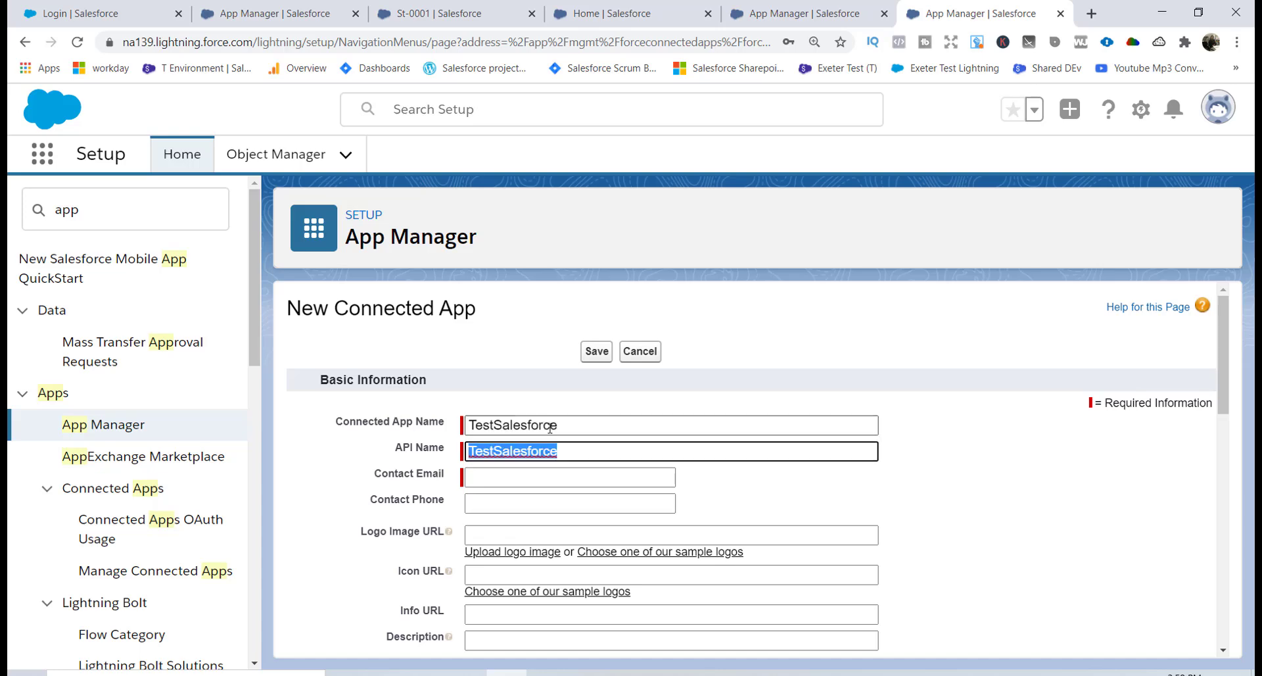
pyautogui.click(522, 473)
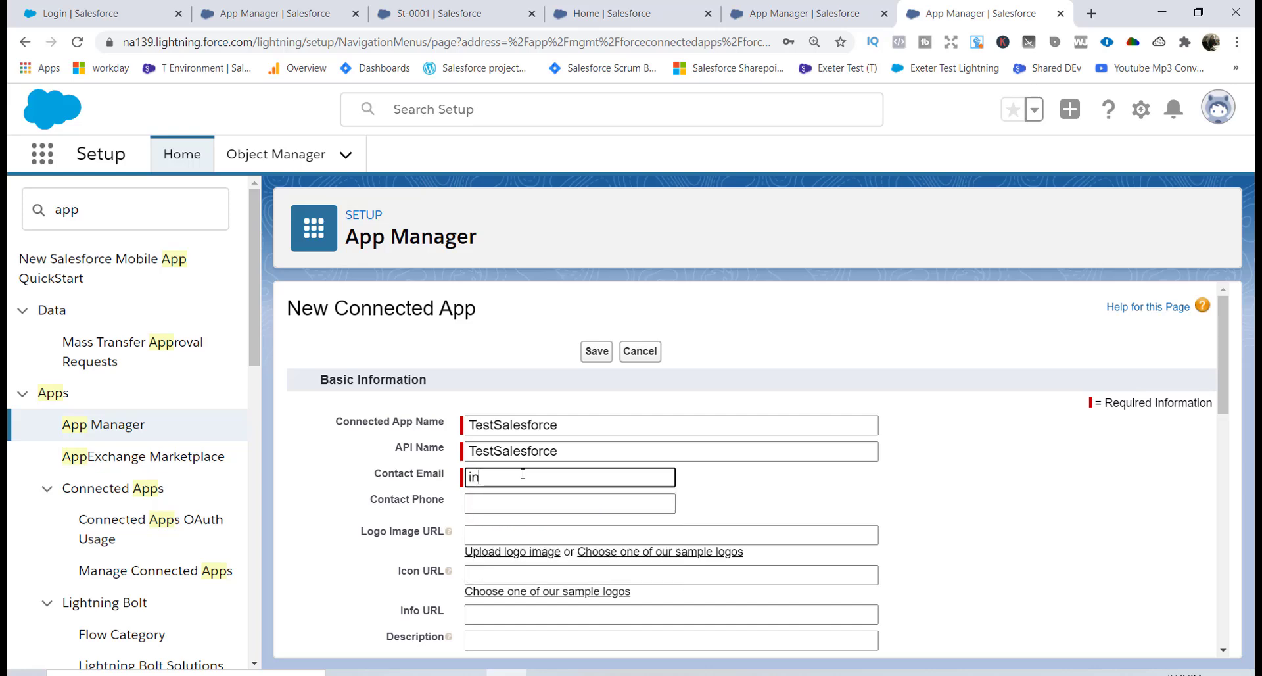
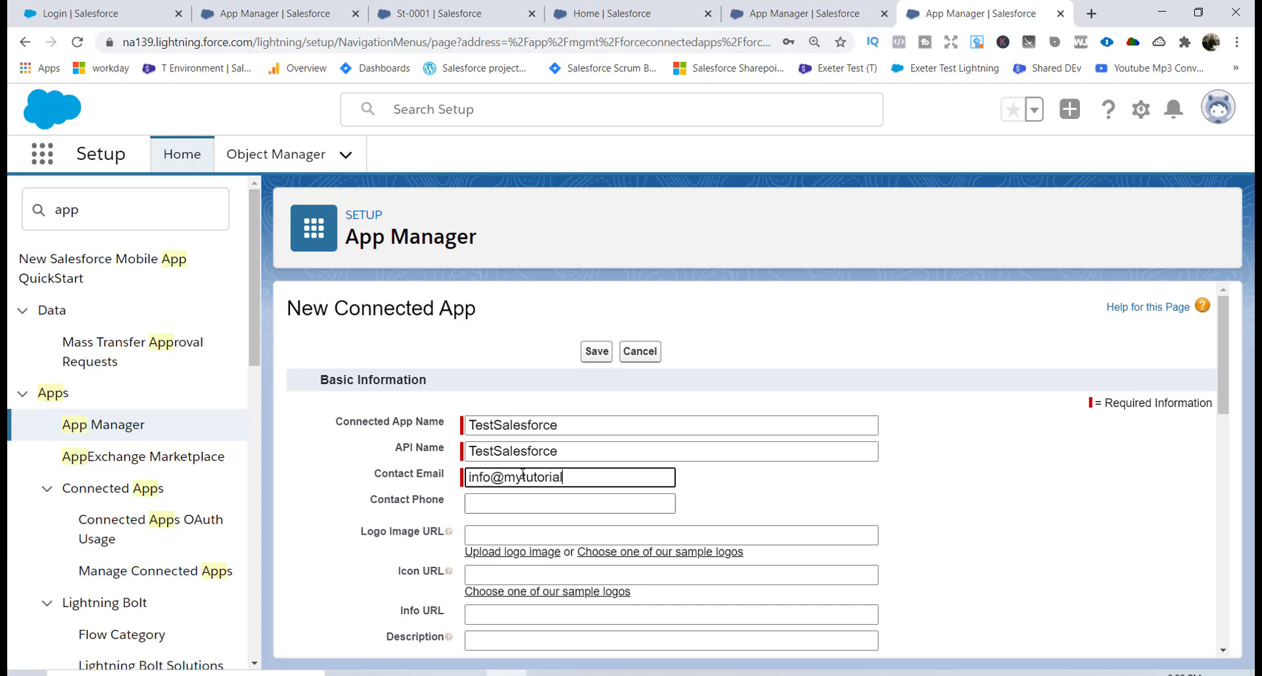
pyautogui.moveTo(1224, 353); pyautogui.dragTo(1224, 432)
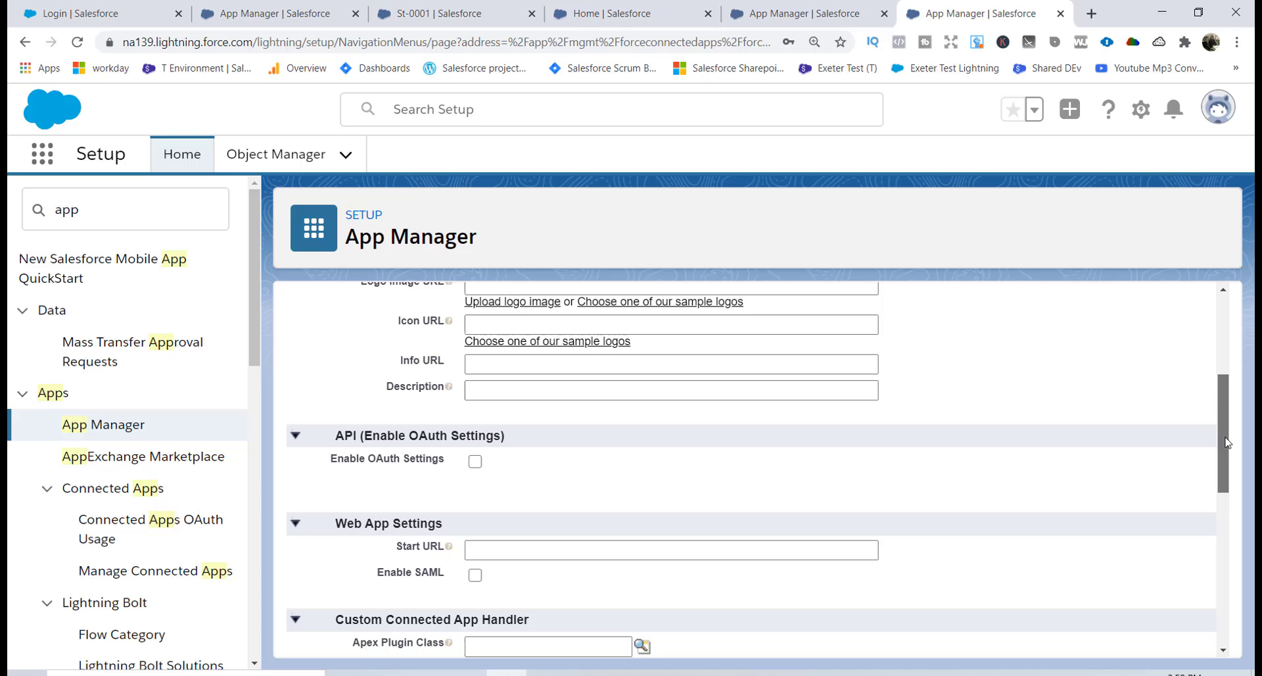
pyautogui.click(476, 457)
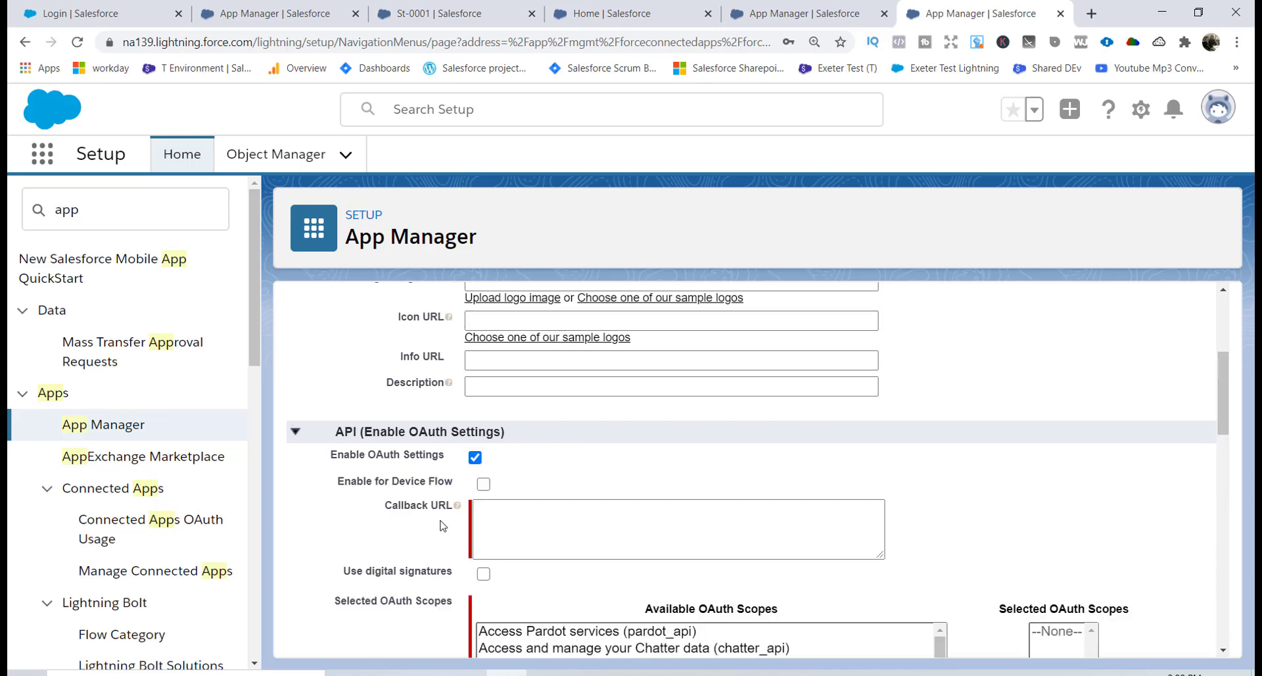
pyautogui.click(487, 509)
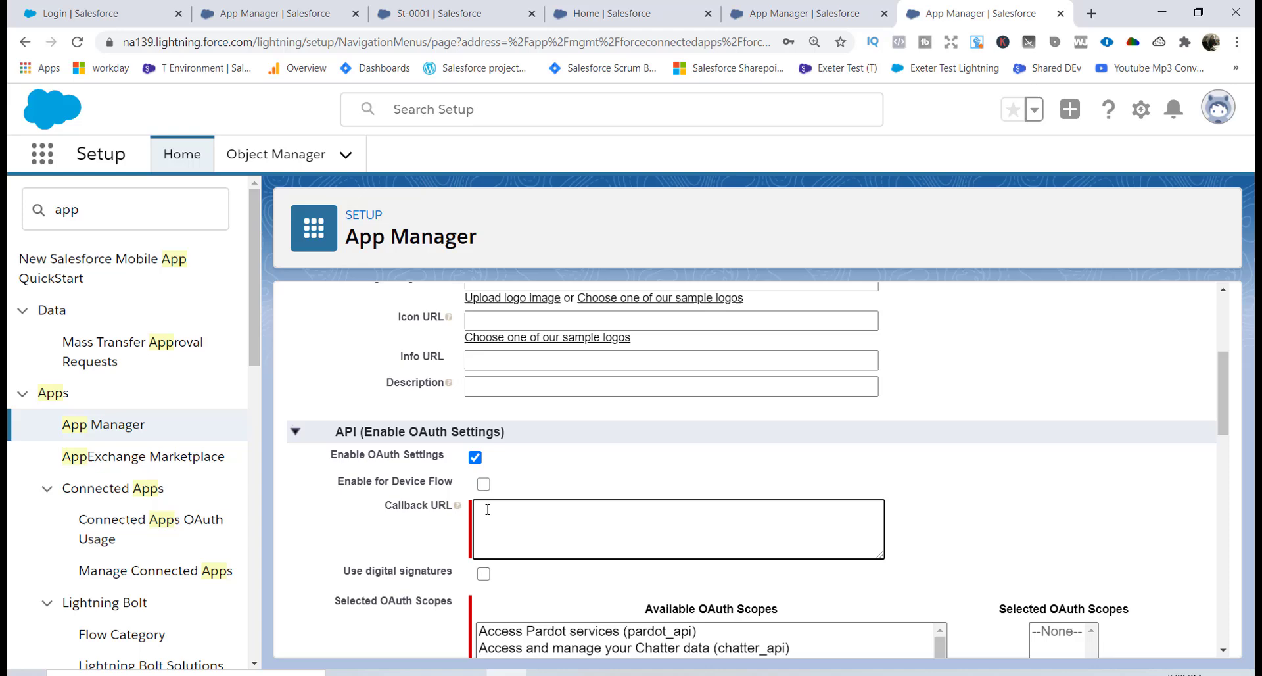
pyautogui.write('http://login.salesforce.c')
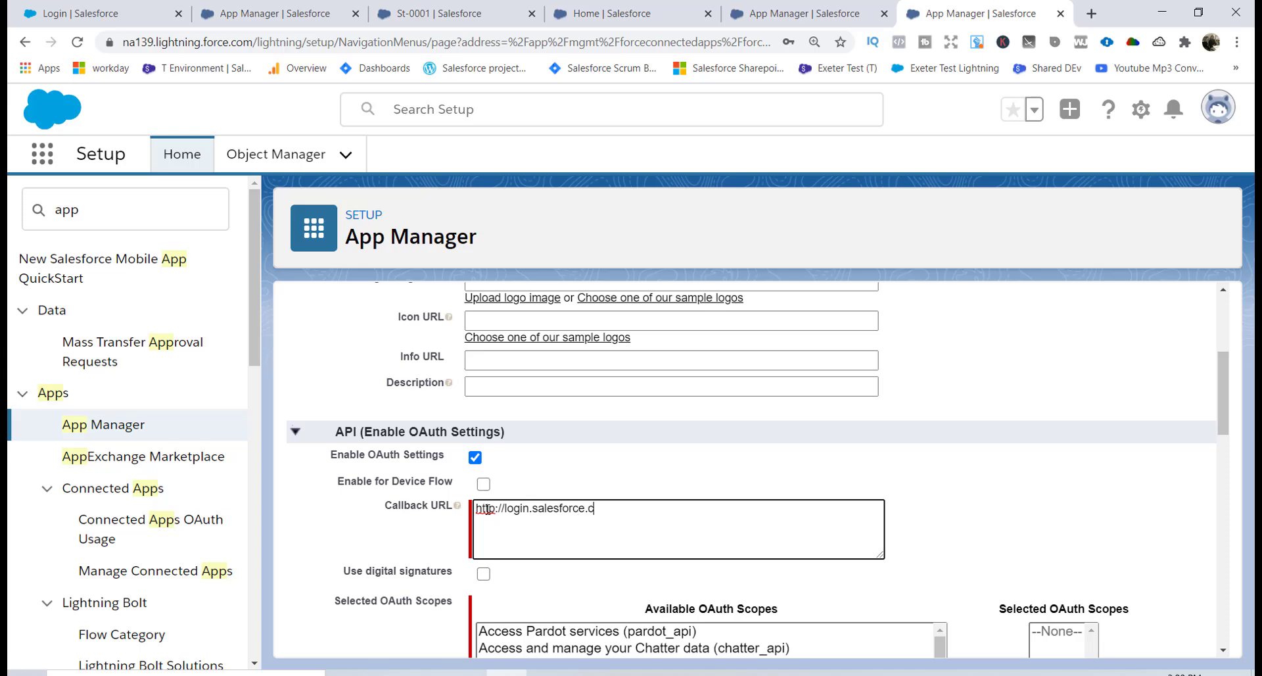
pyautogui.write('om')
pyautogui.scroll(-3, 1228, 444)
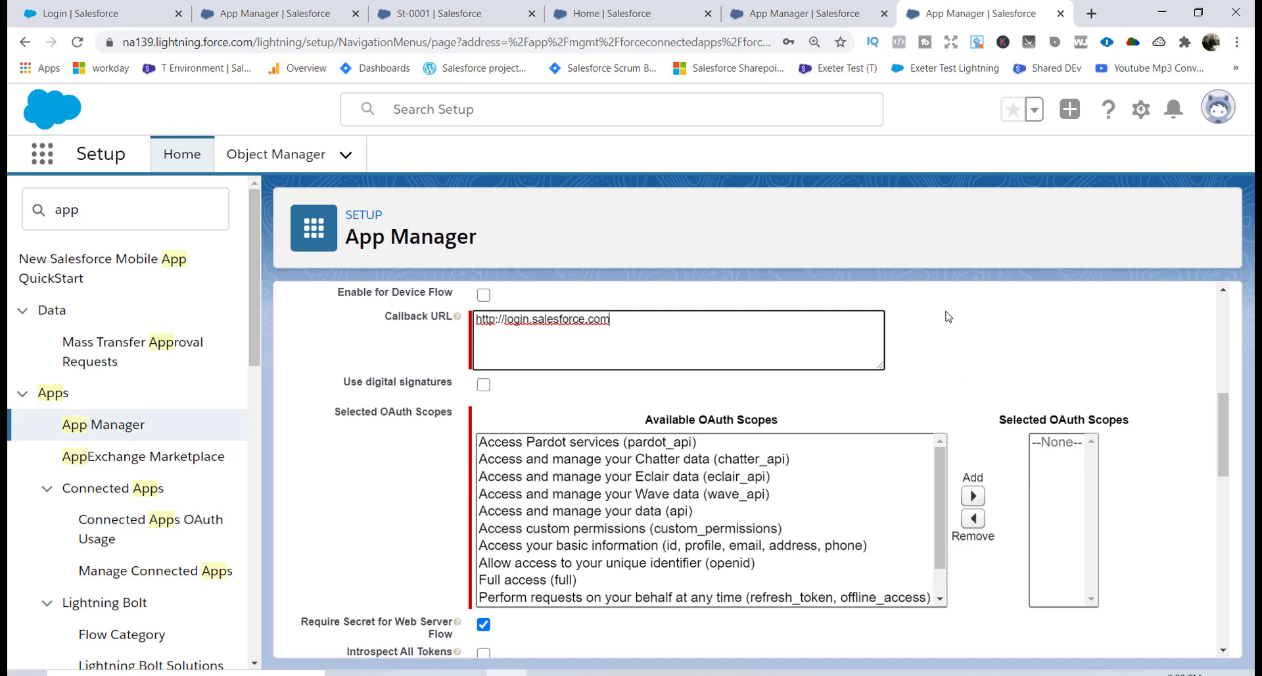
# Move Full access (full) from the available OAuth scopes into the selected scopes.
pyautogui.click(571, 582)
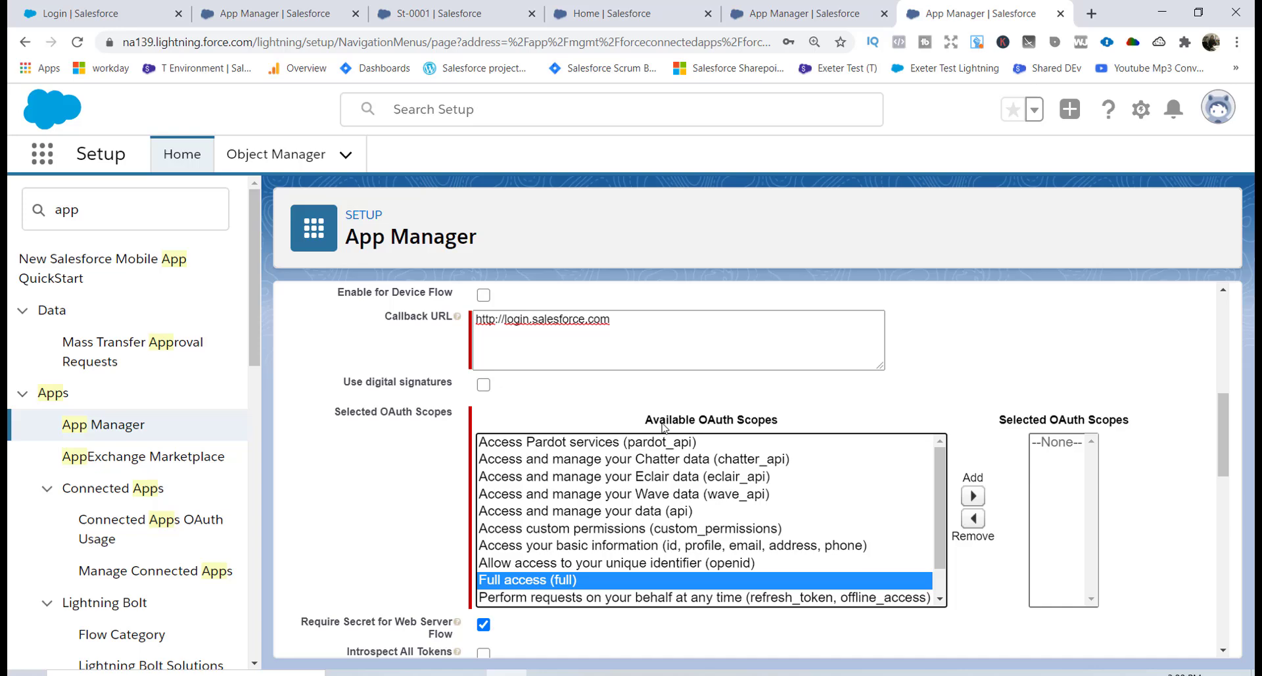
pyautogui.moveTo(941, 541); pyautogui.dragTo(938, 539)
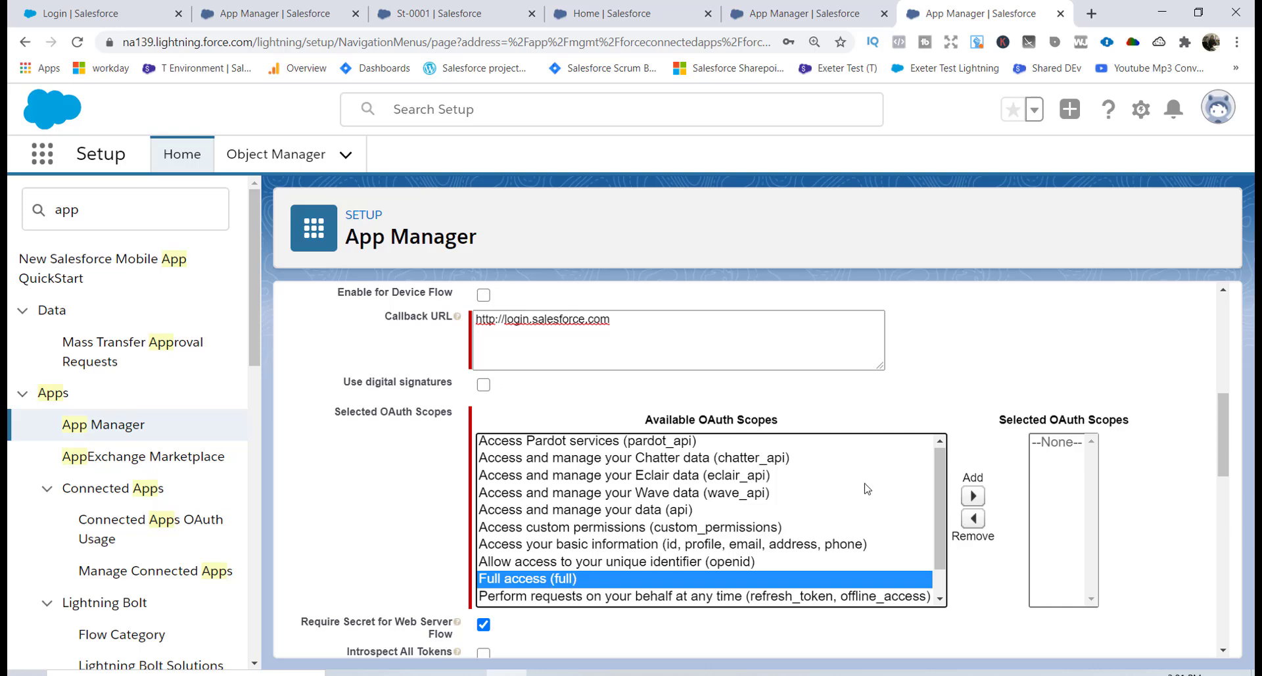
pyautogui.click(973, 499)
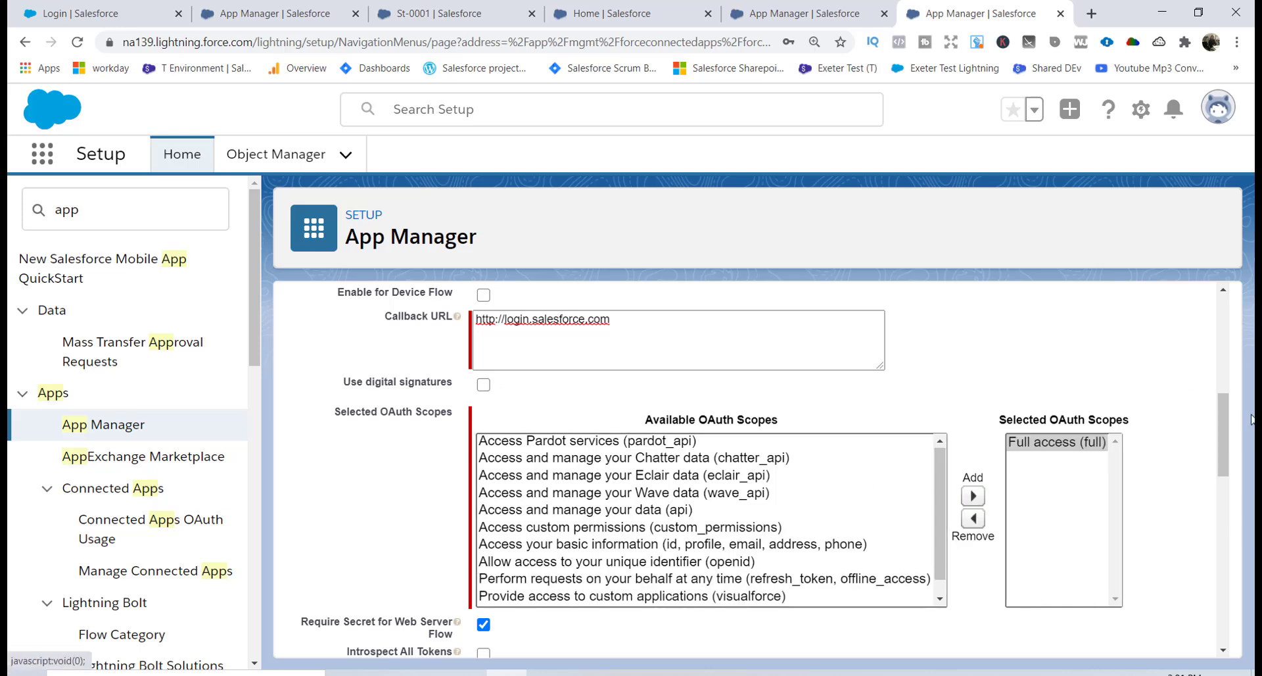
pyautogui.scroll(-5, 1117, 500)
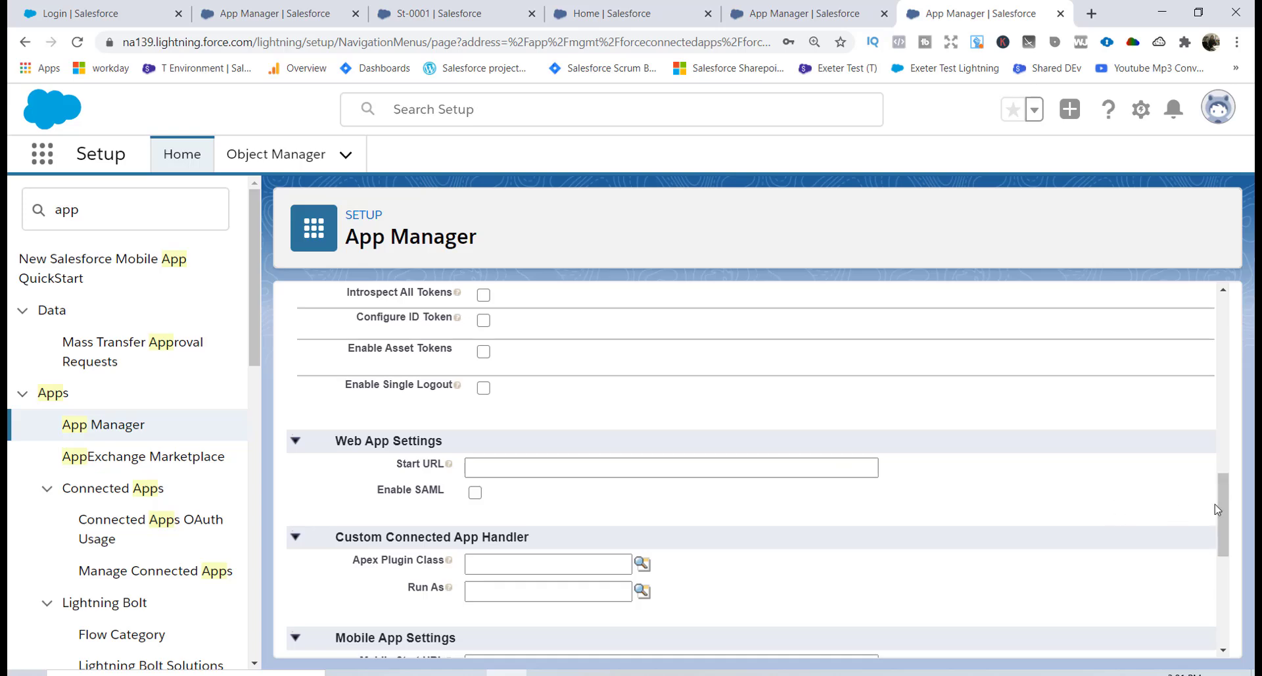
pyautogui.moveTo(1218, 506); pyautogui.dragTo(1226, 653)
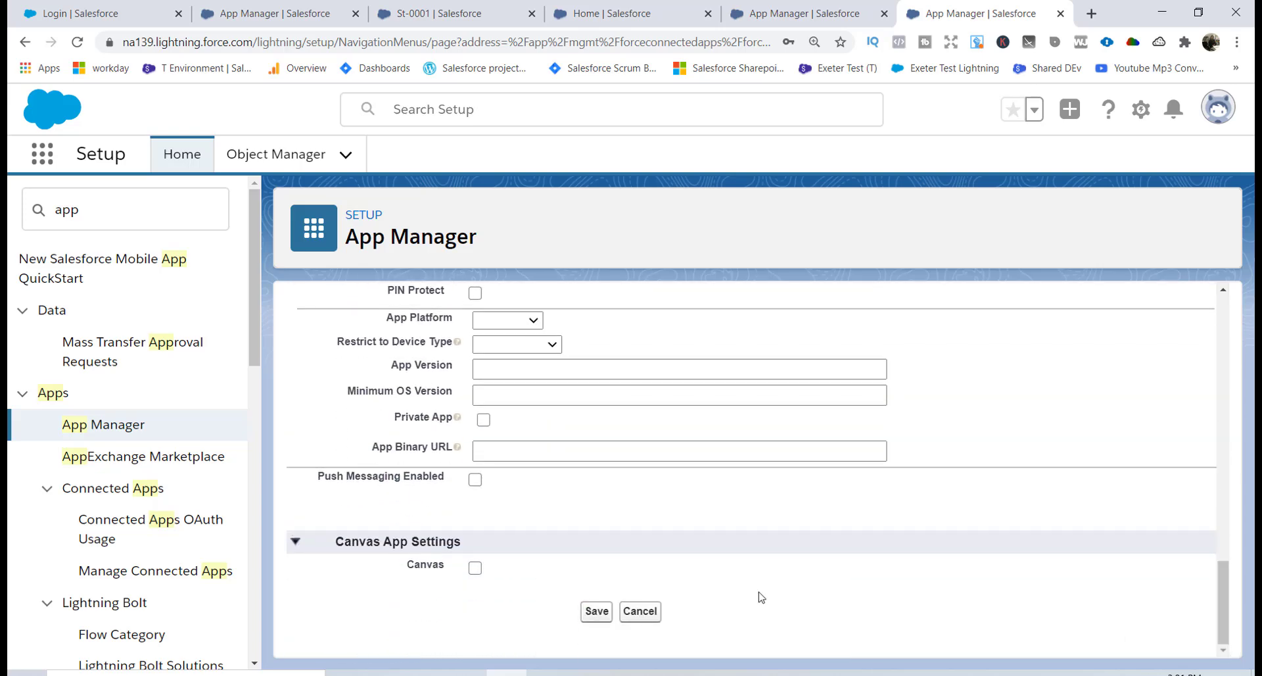
pyautogui.click(597, 611)
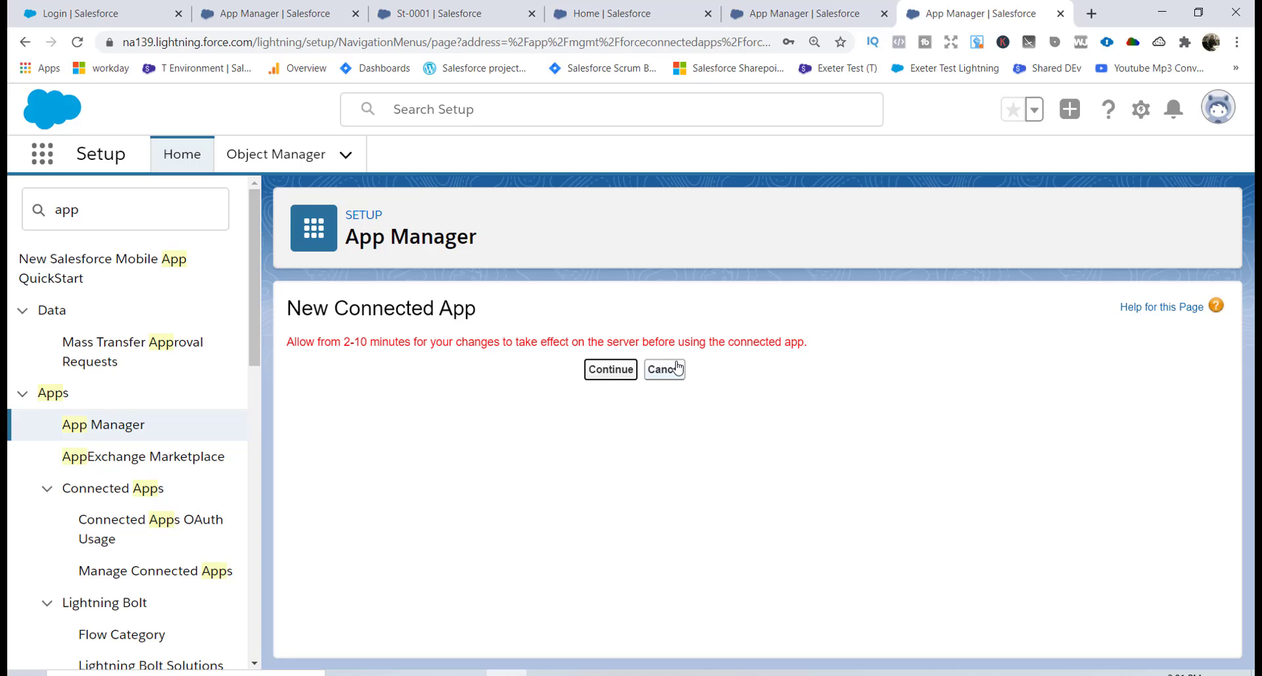
pyautogui.click(615, 370)
pyautogui.scroll(-5, 531, 373)
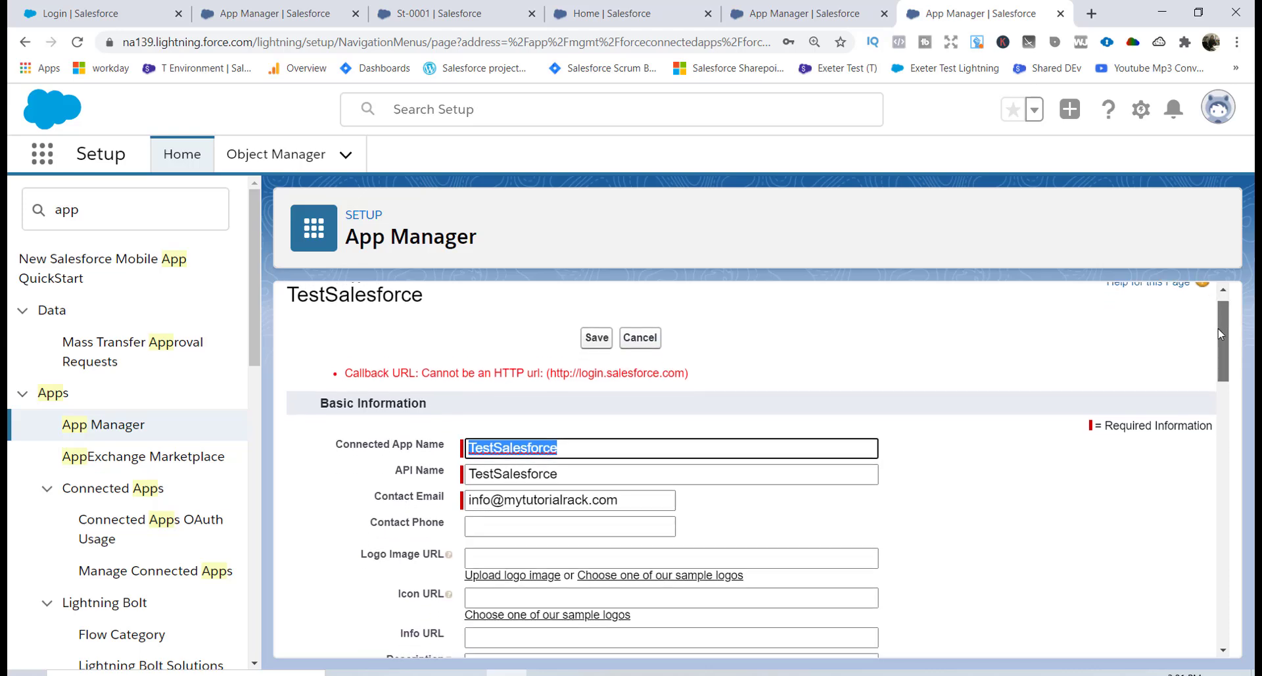
pyautogui.click(531, 374)
pyautogui.write('s://login.salesforce.com')
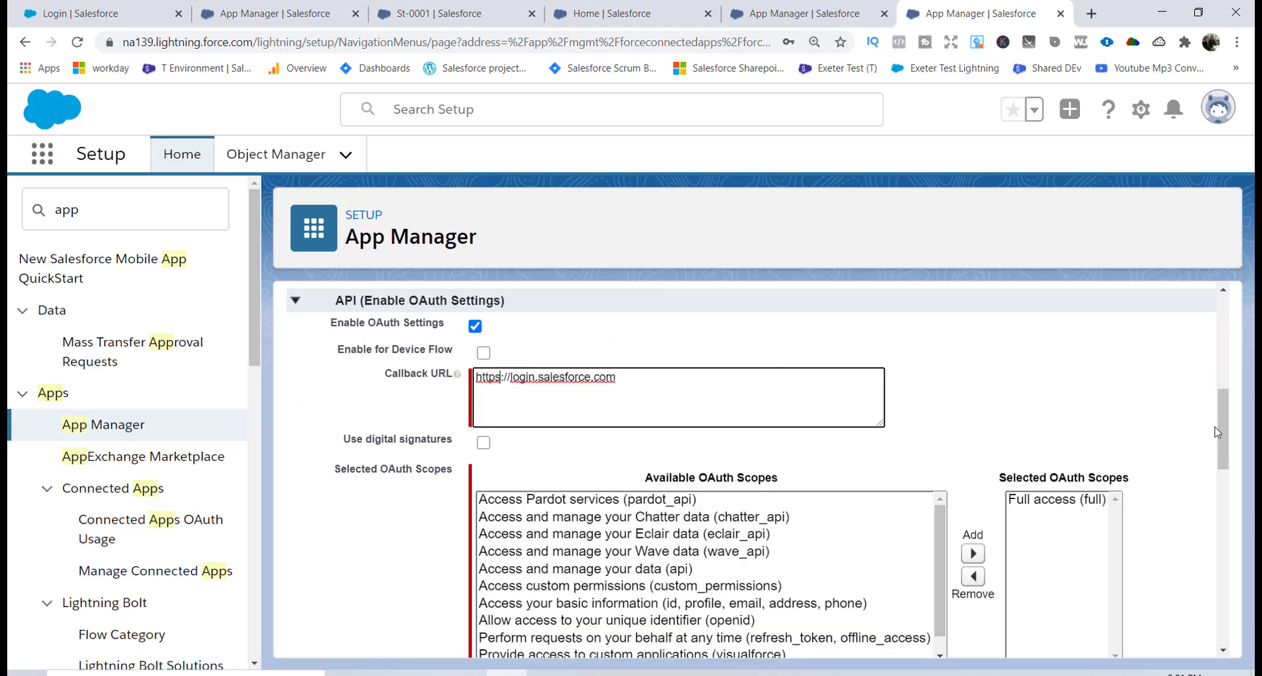
pyautogui.scroll(1, 1221, 425)
pyautogui.scroll(10, 1222, 425)
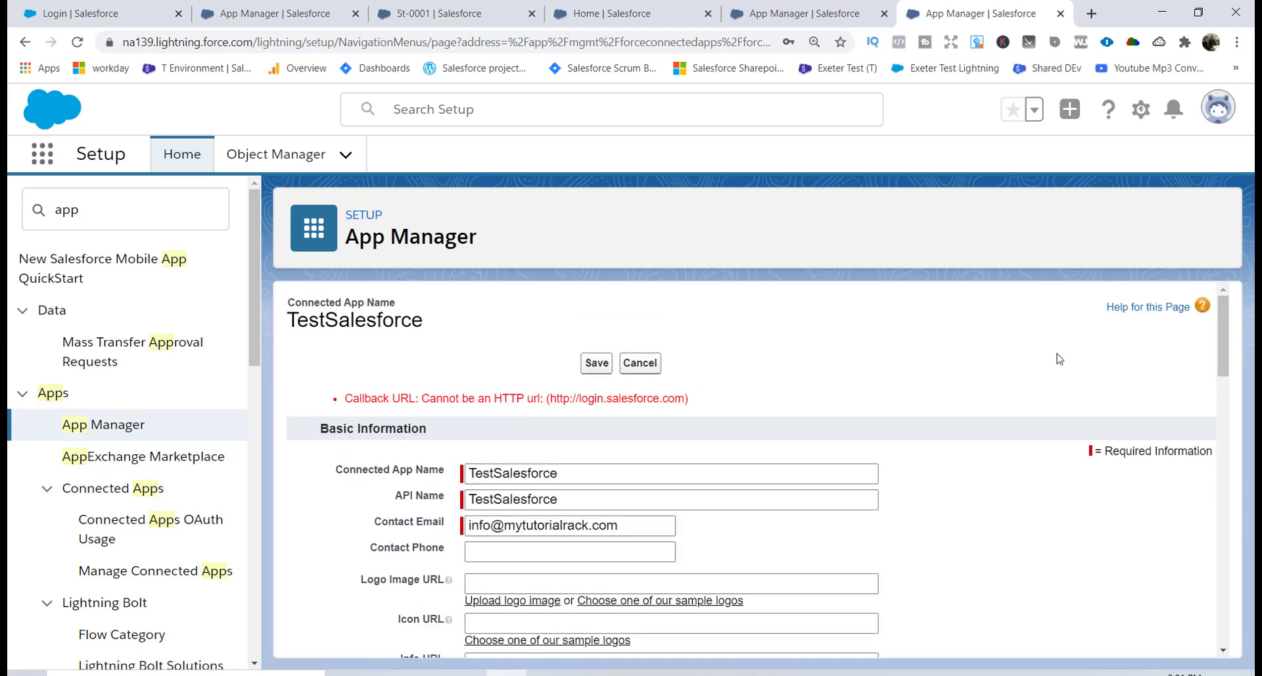
pyautogui.click(601, 362)
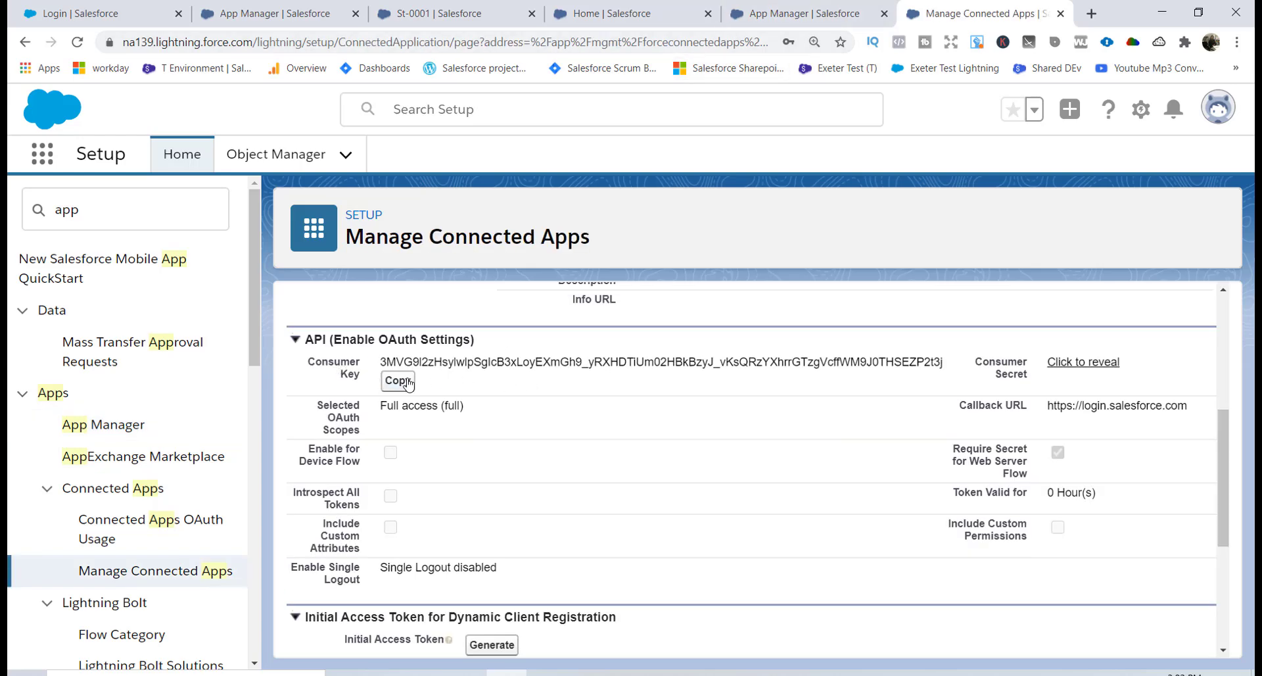
# Reveal the consumer secret on the TestSalesforce detail page.
pyautogui.click(1073, 364)
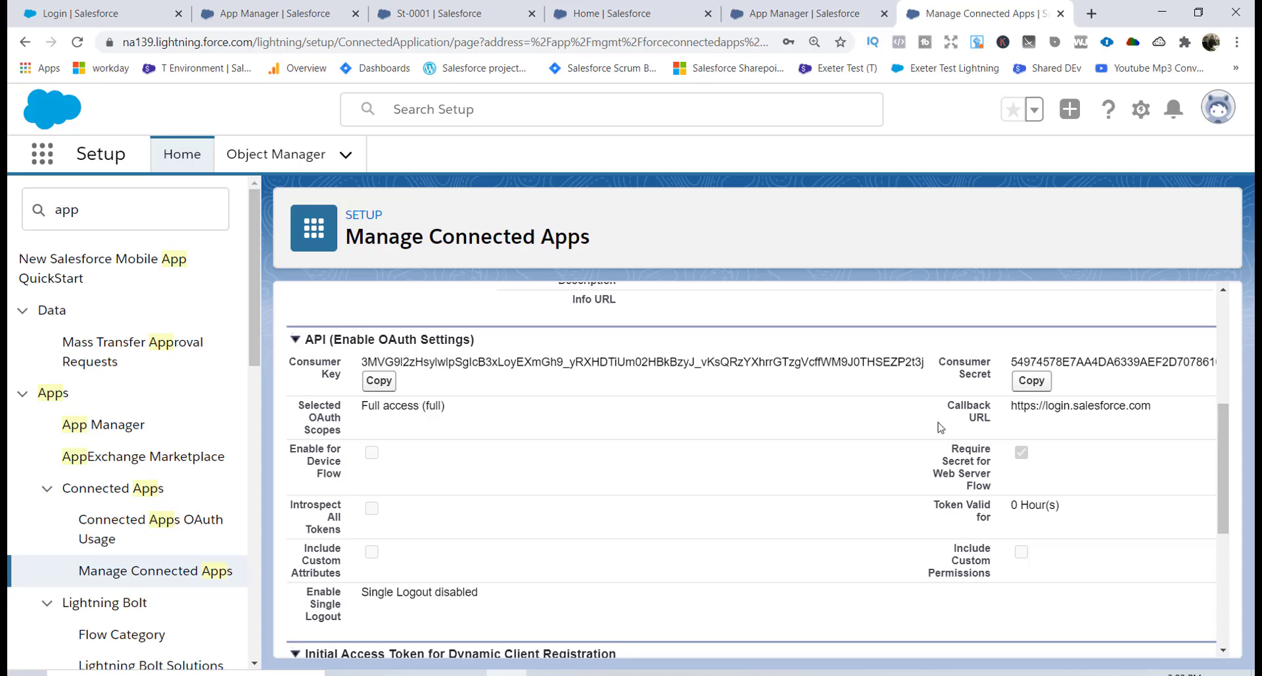
pyautogui.scroll(1, 1229, 491)
pyautogui.moveTo(1230, 491); pyautogui.dragTo(1230, 351)
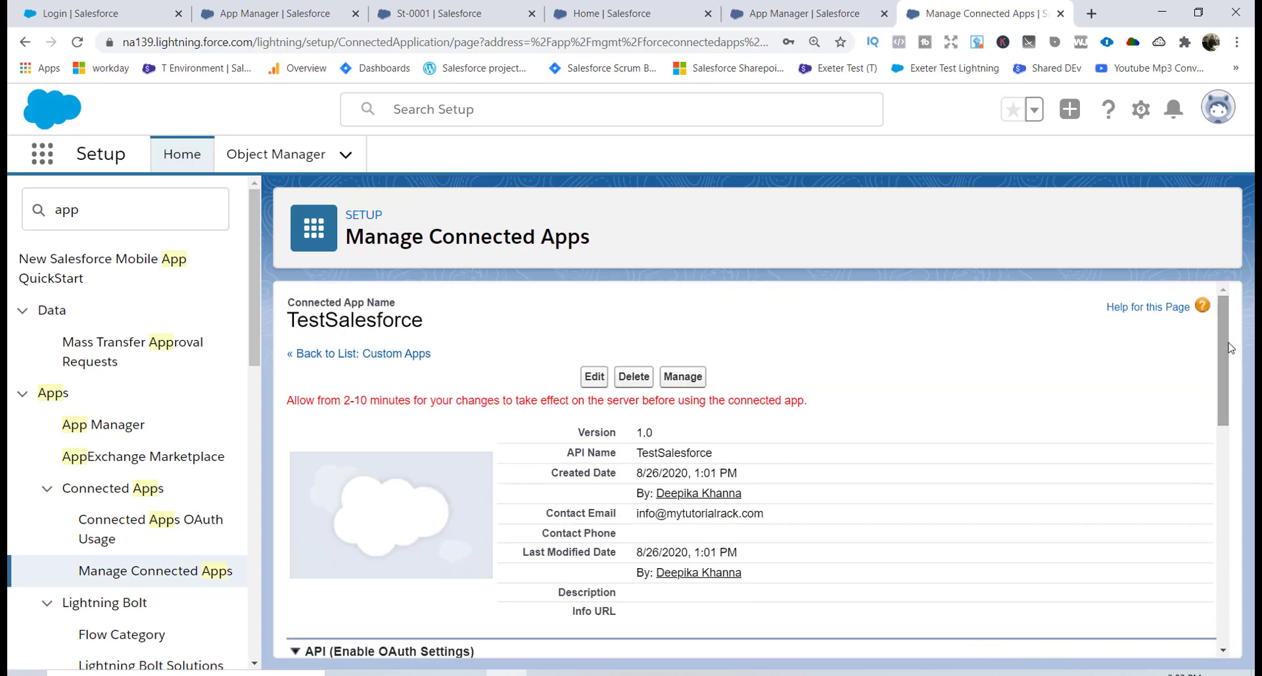
# Return to App Manager and locate the TestSalesforce Connected app row in the list.
pyautogui.click(99, 215)
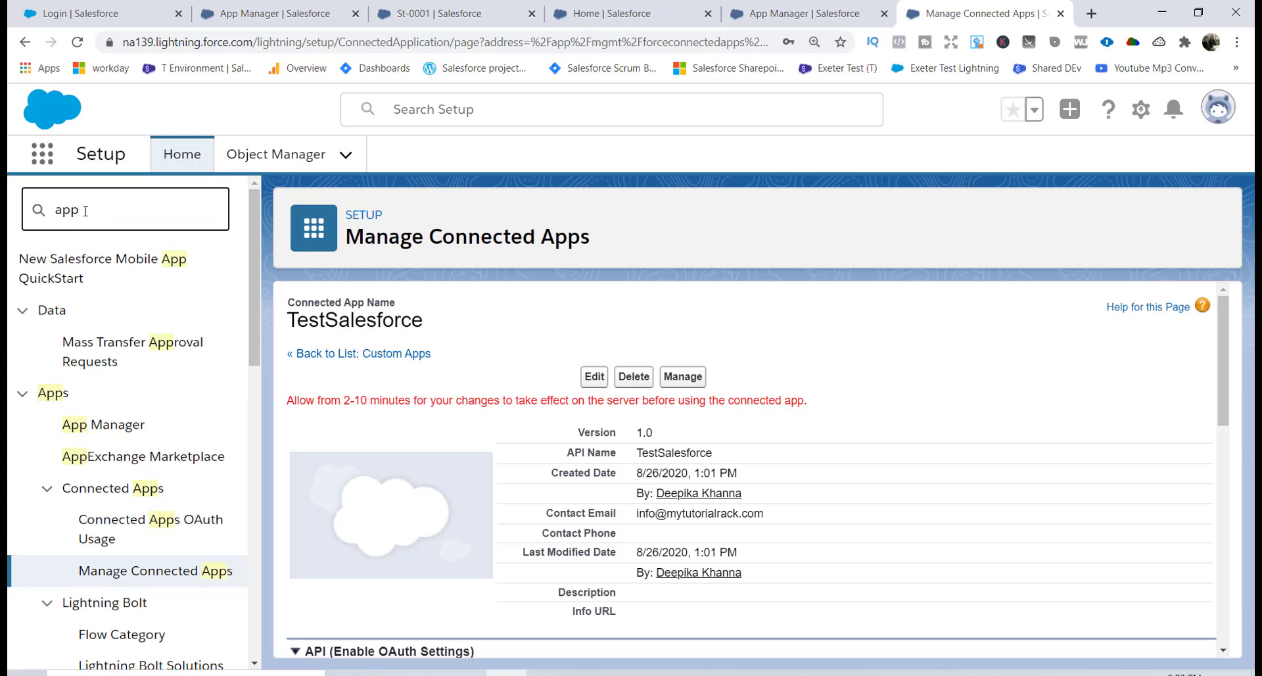
pyautogui.click(126, 436)
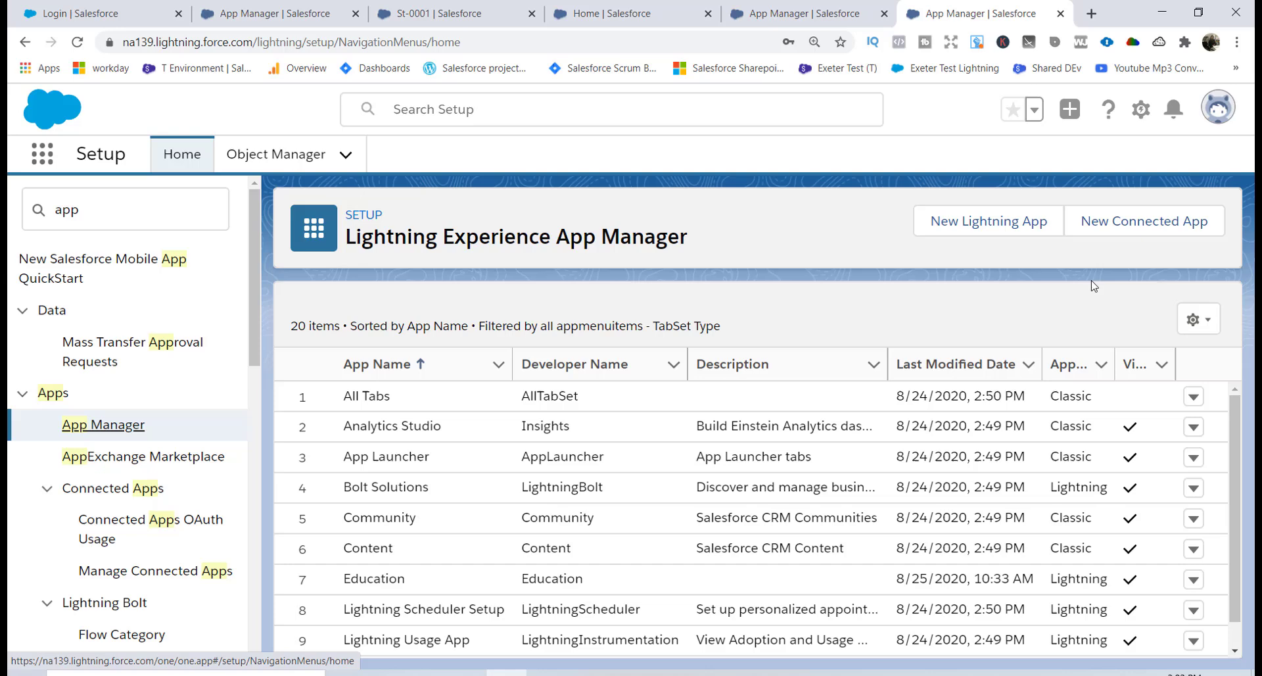
pyautogui.scroll(-1, 1236, 463)
pyautogui.moveTo(1236, 464); pyautogui.dragTo(1222, 604)
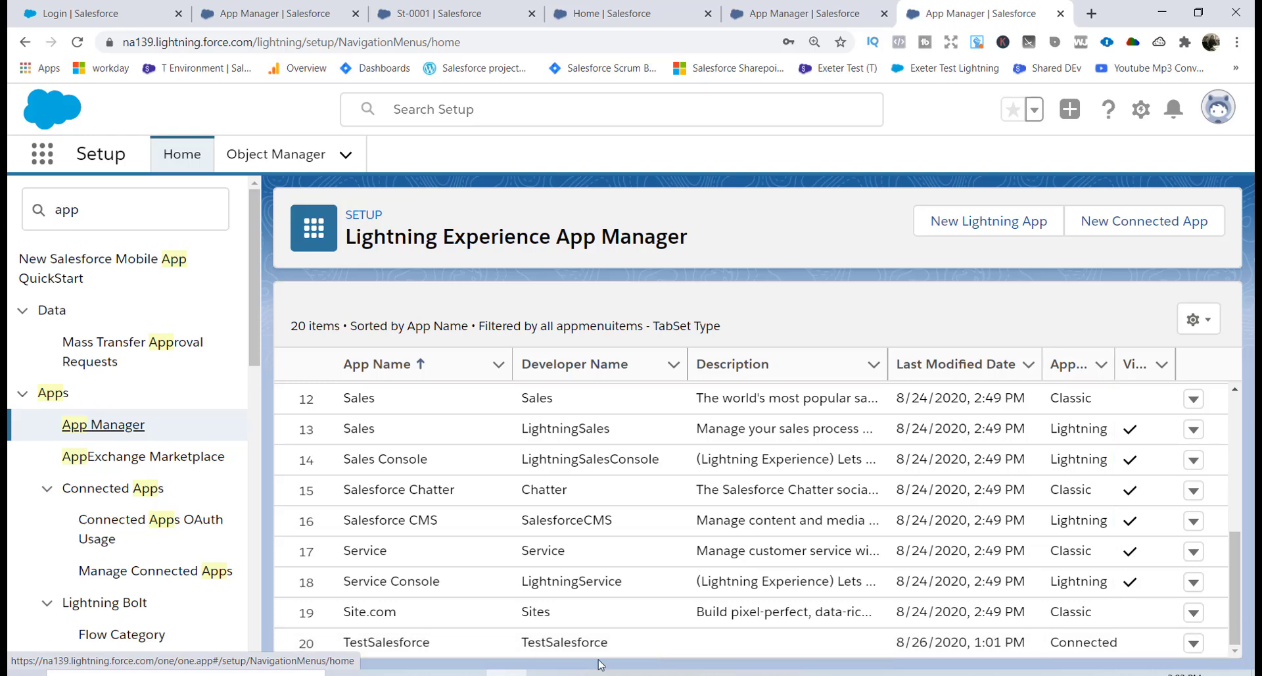
pyautogui.moveTo(364, 642); pyautogui.dragTo(491, 639)
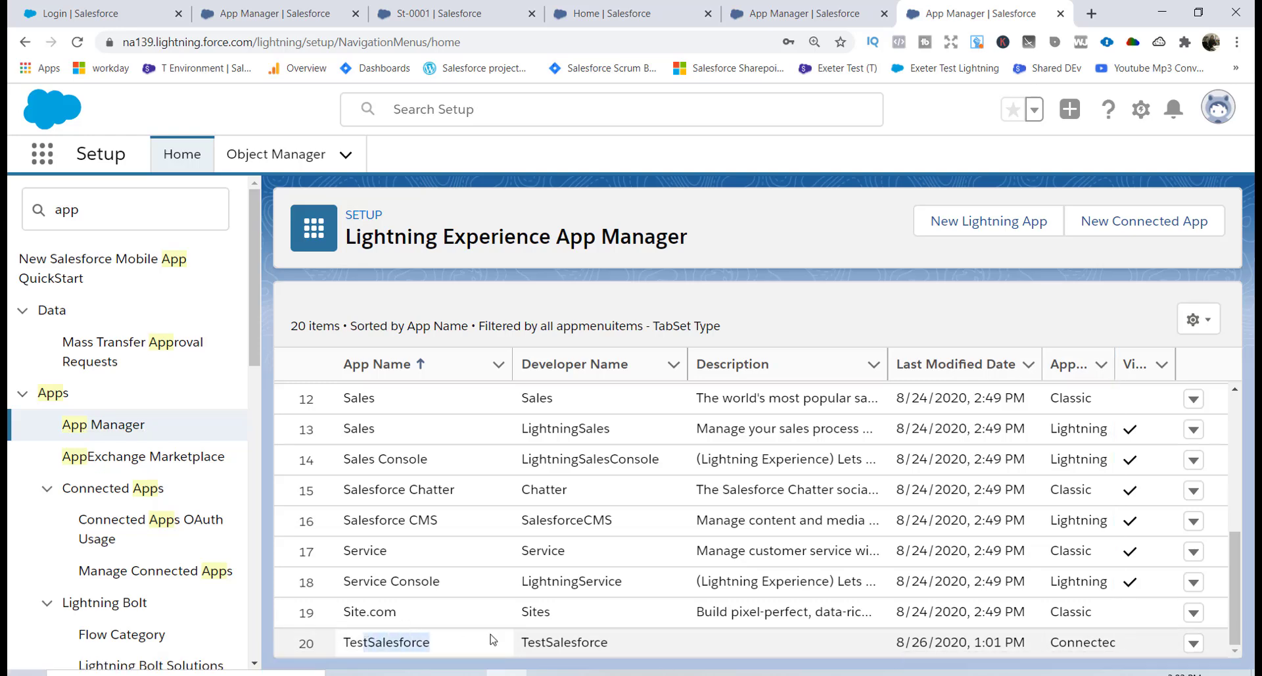